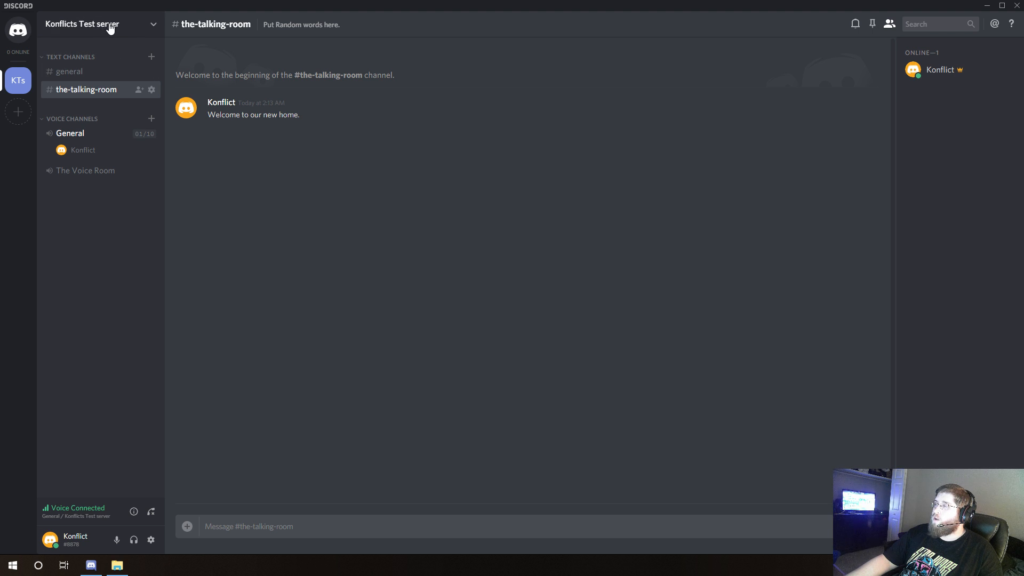
Step: Create a new role in the settings of the Konflicts Test server and name it Server Admin
left_click(152, 27)
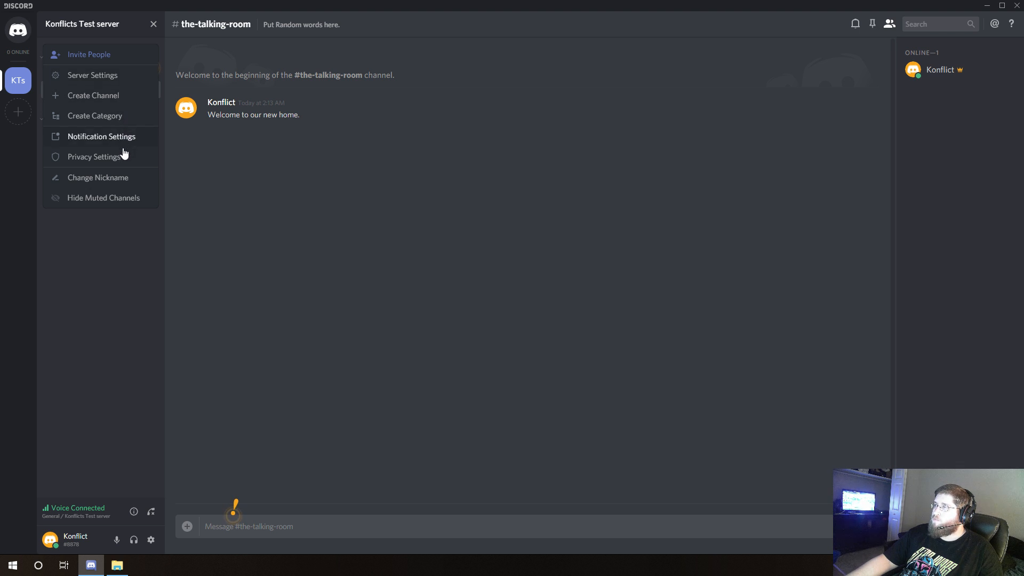
left_click(113, 77)
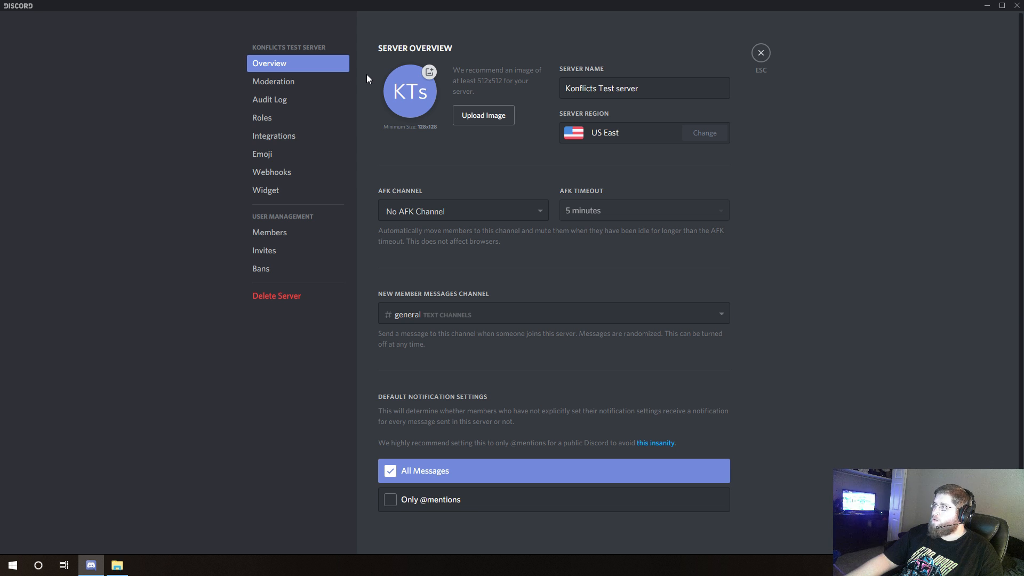
left_click(286, 118)
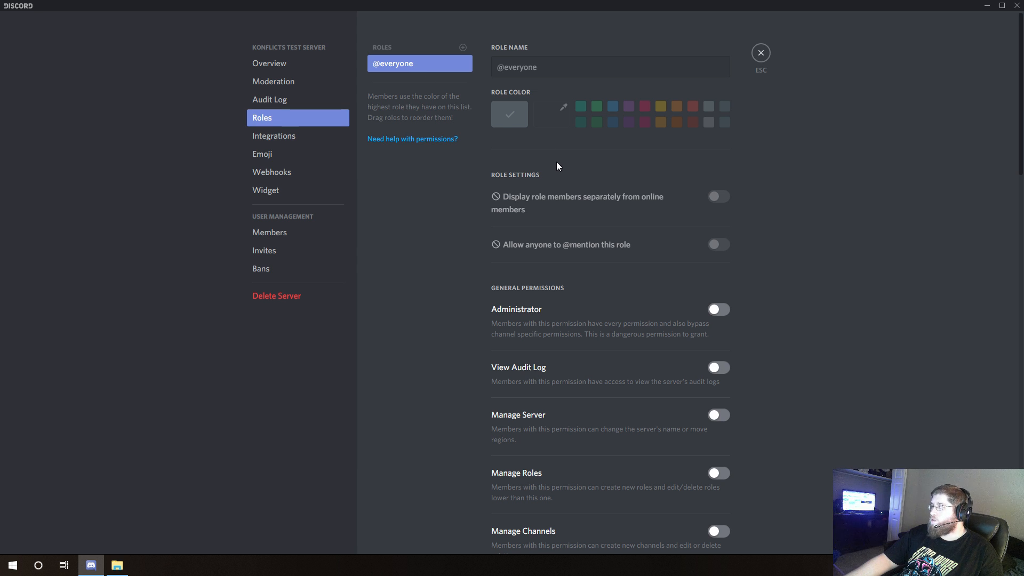
left_click(462, 49)
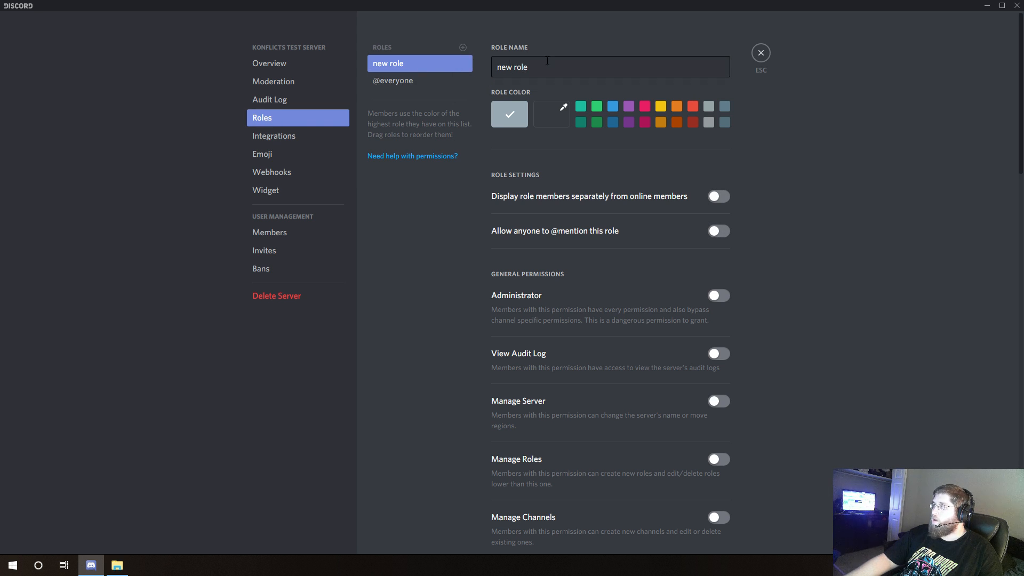
left_click_drag(542, 66, 486, 68)
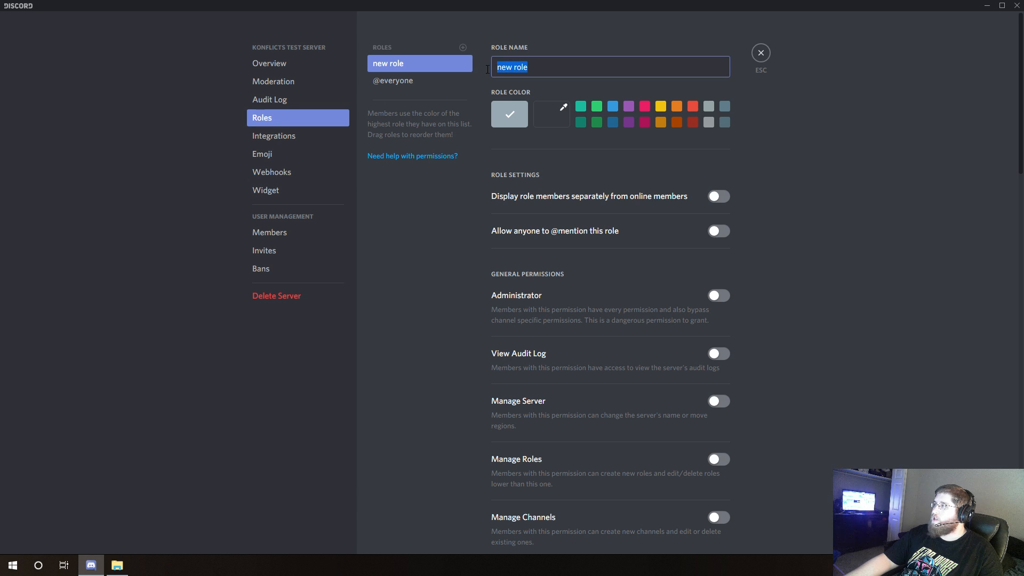
key("BackSpace")
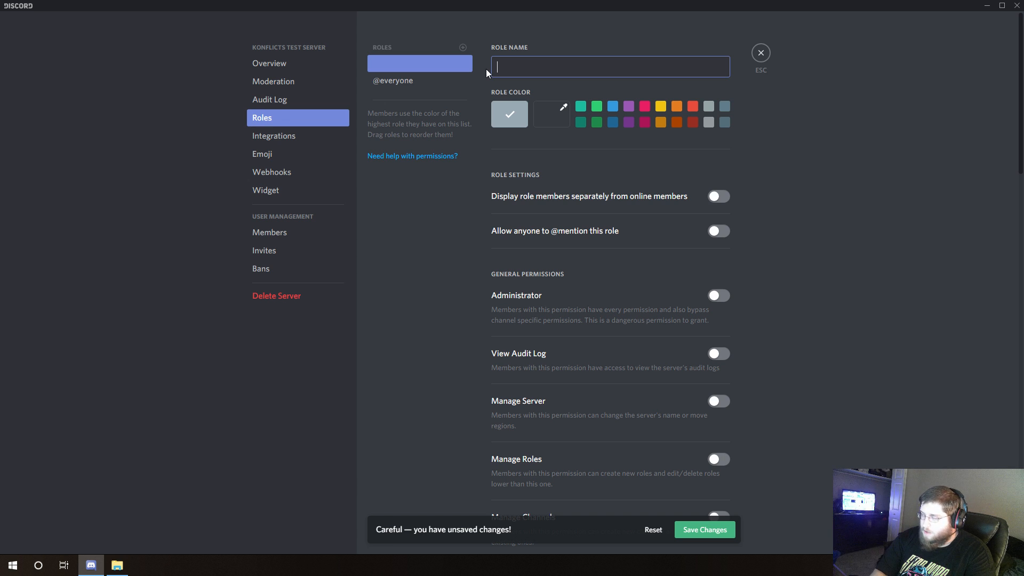
type("Ser")
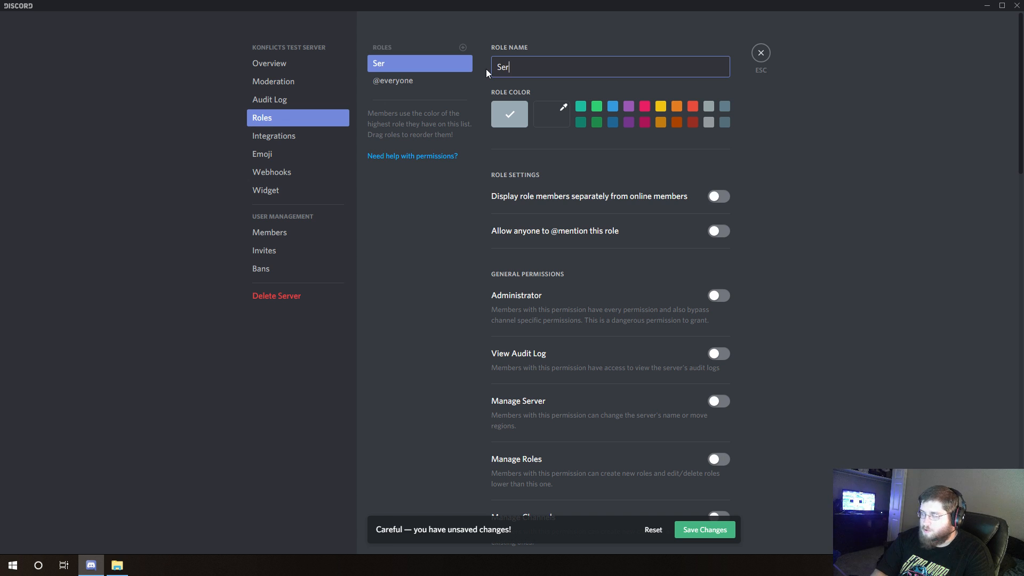
type("ver Admin")
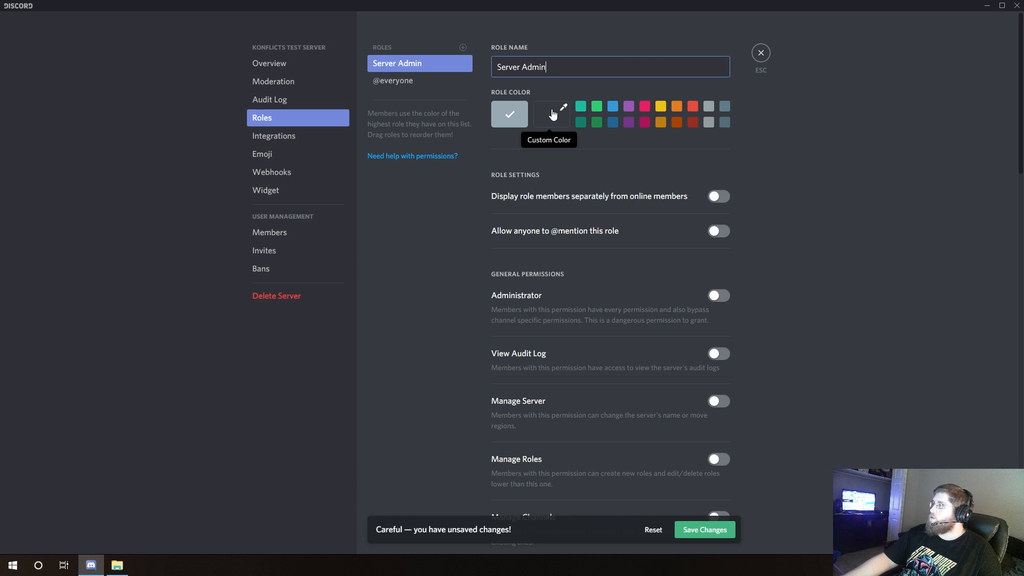
Step: Give the Server Admin role the custom red colour #fd0000 and display its members separately from online members
left_click(552, 113)
left_click(605, 142)
left_click_drag(604, 142, 609, 142)
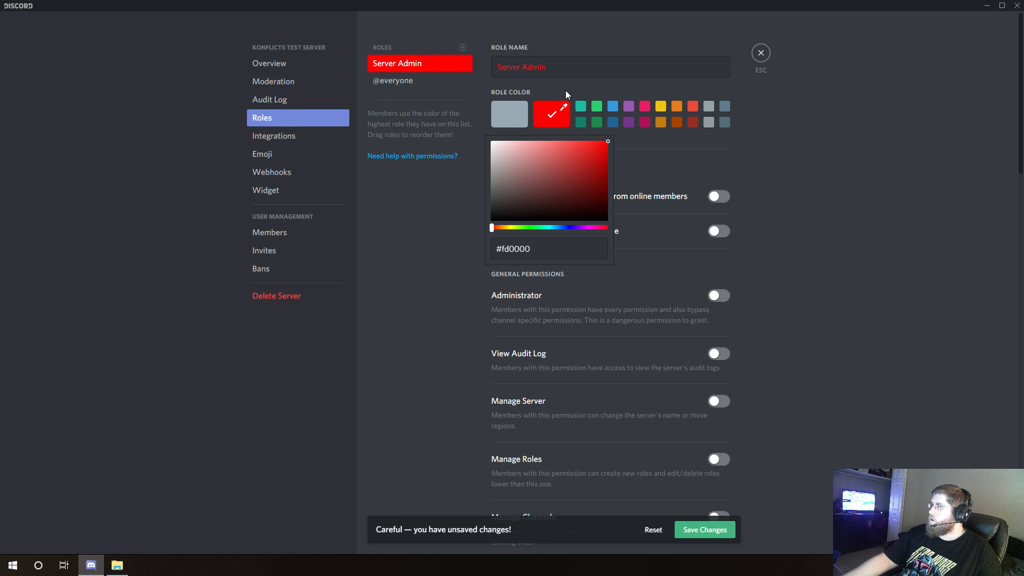
left_click(642, 140)
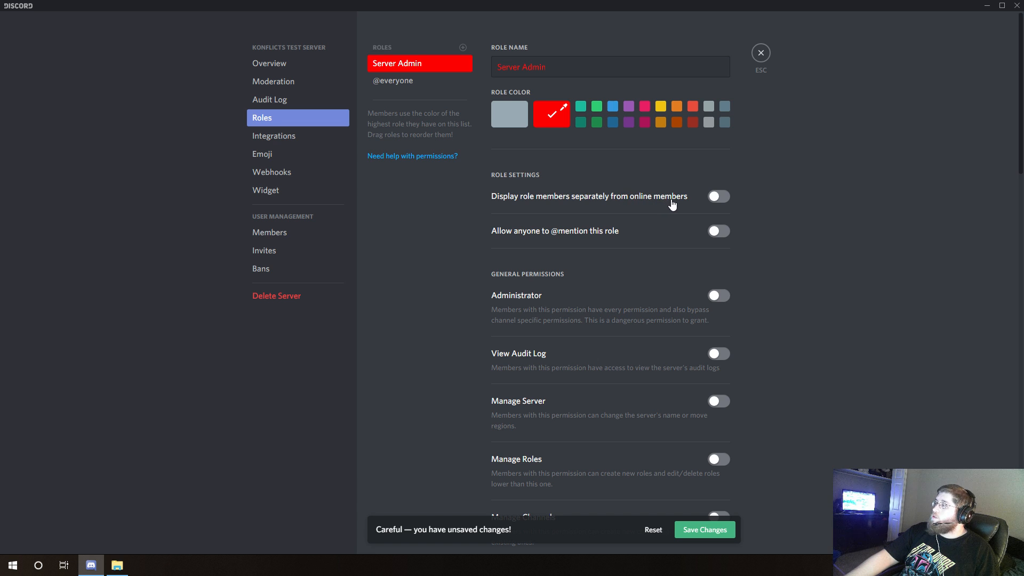
left_click(718, 197)
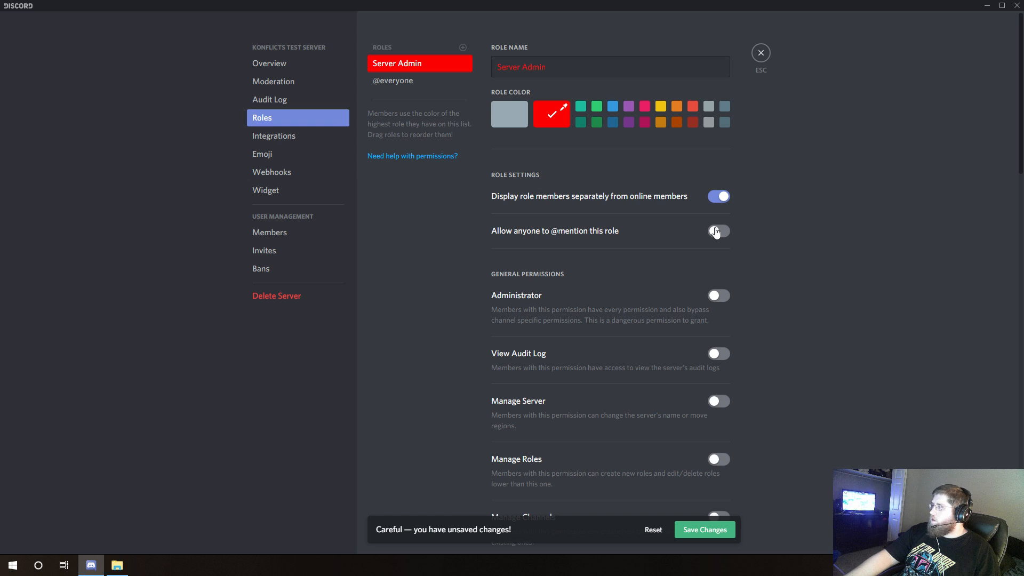
Step: Grant the Server Admin role the Administrator, View Audit Log, Manage Server, Manage Roles and Manage Channels permissions
scroll(678, 251, "down", 2)
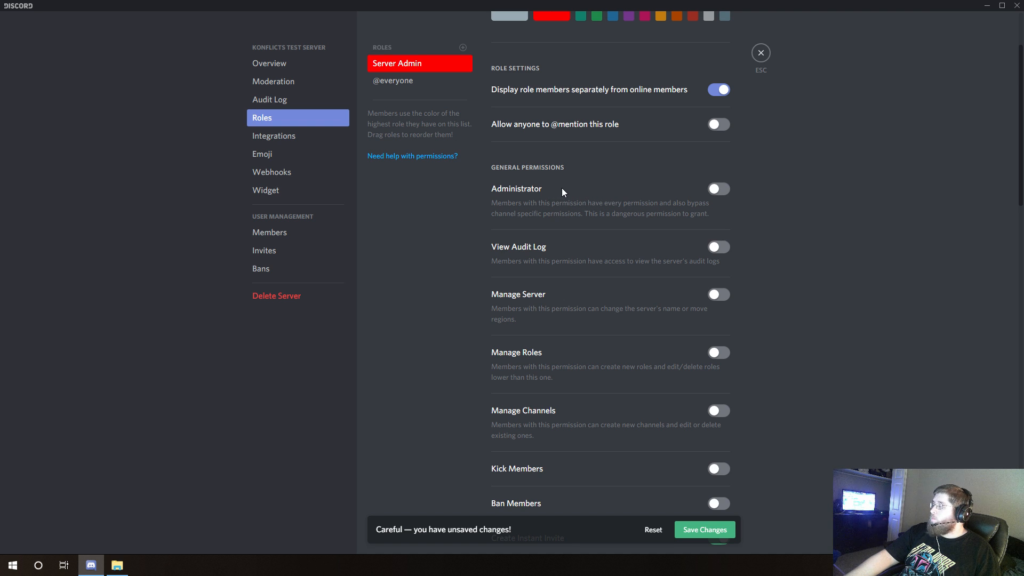
left_click(717, 190)
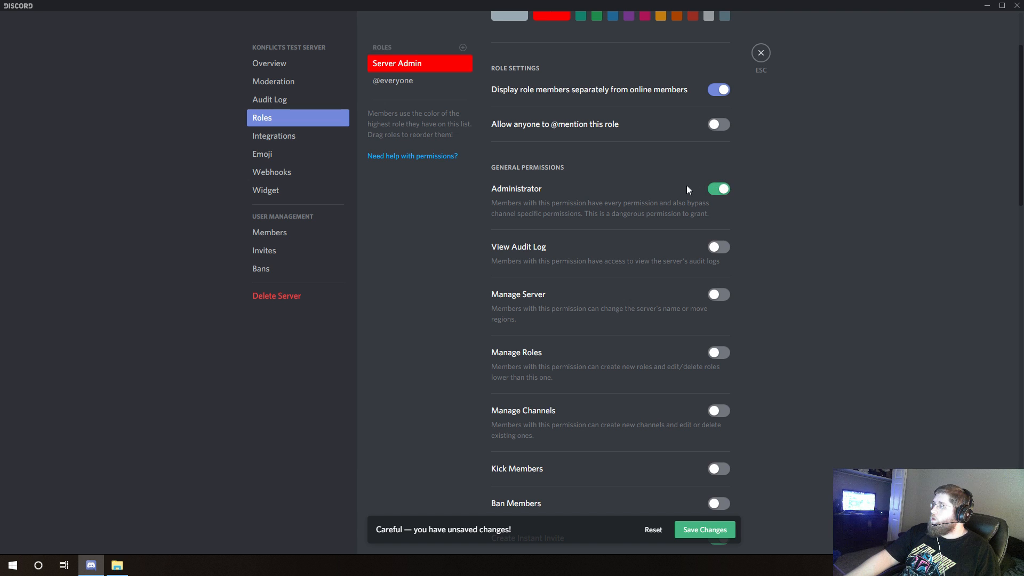
scroll(614, 182, "down", 2)
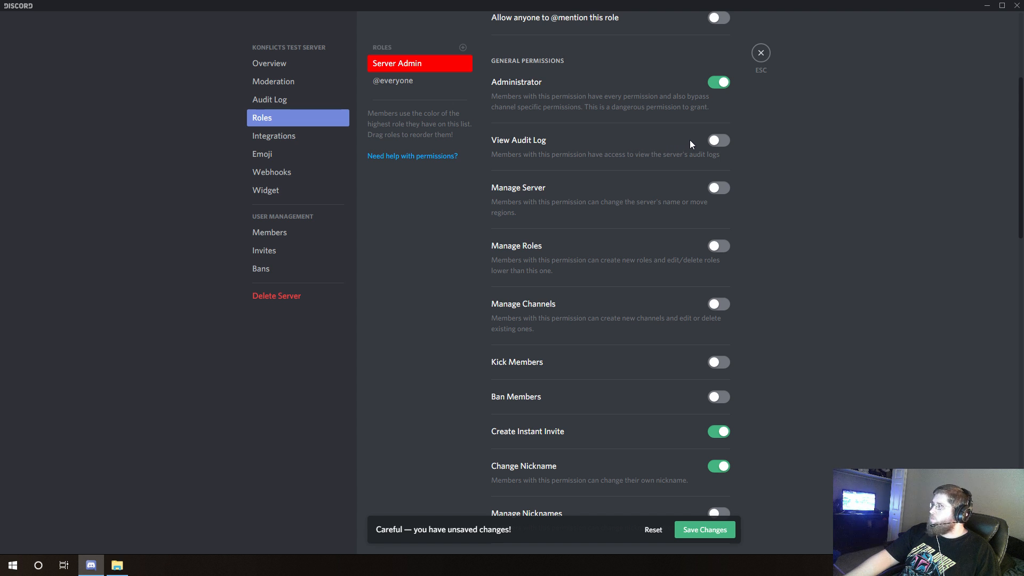
left_click(713, 140)
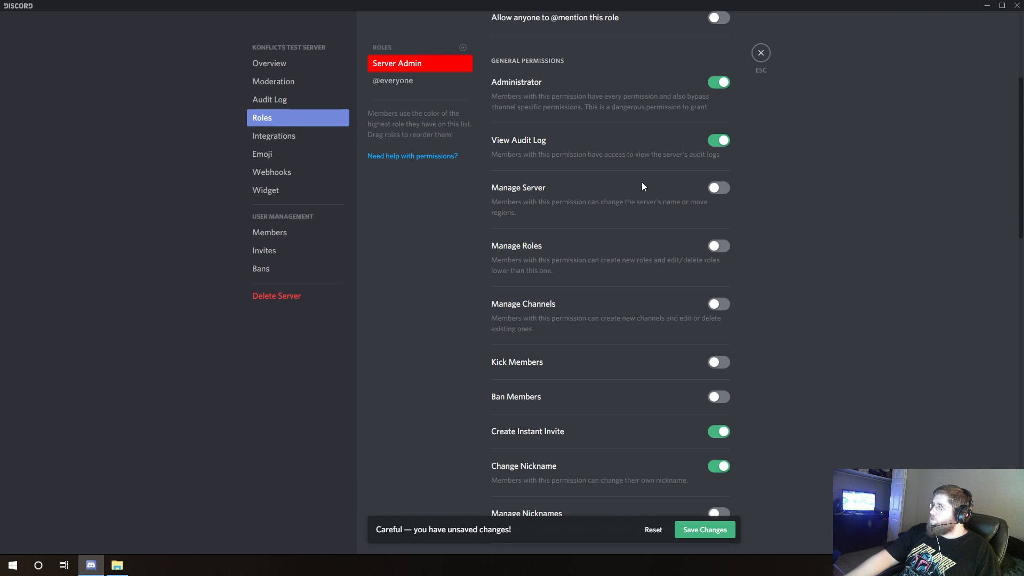
left_click(716, 188)
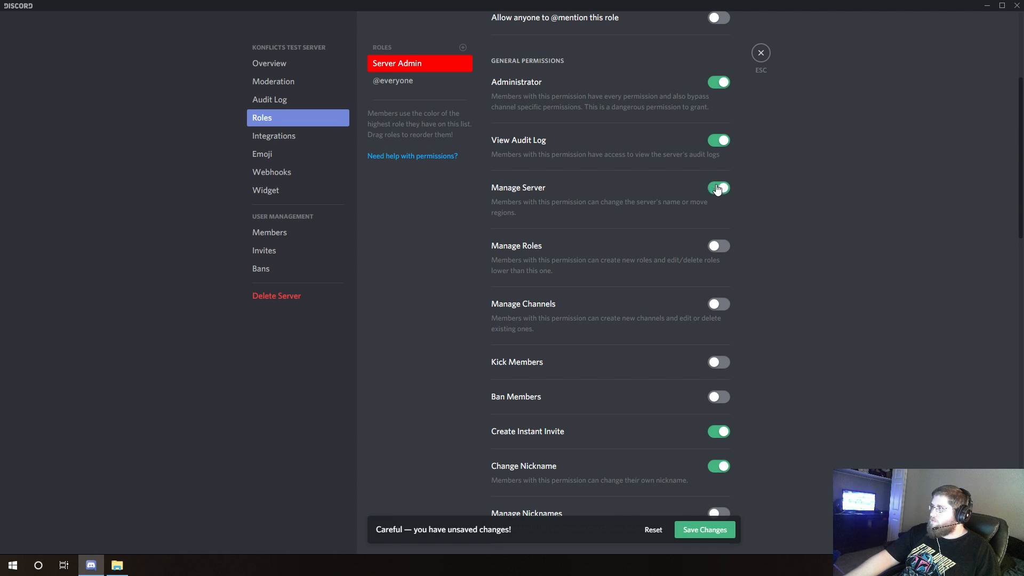
left_click(717, 247)
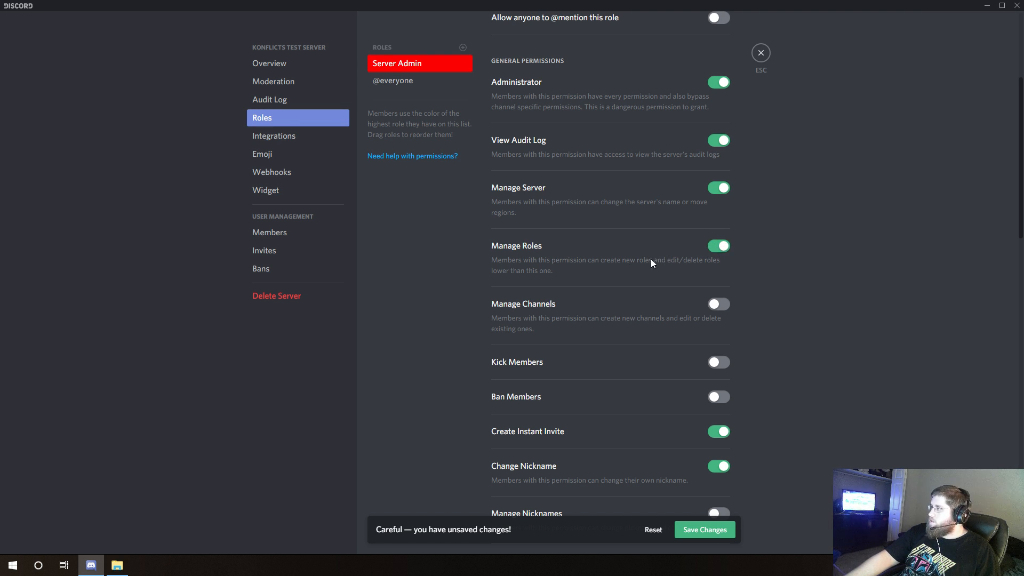
left_click(718, 304)
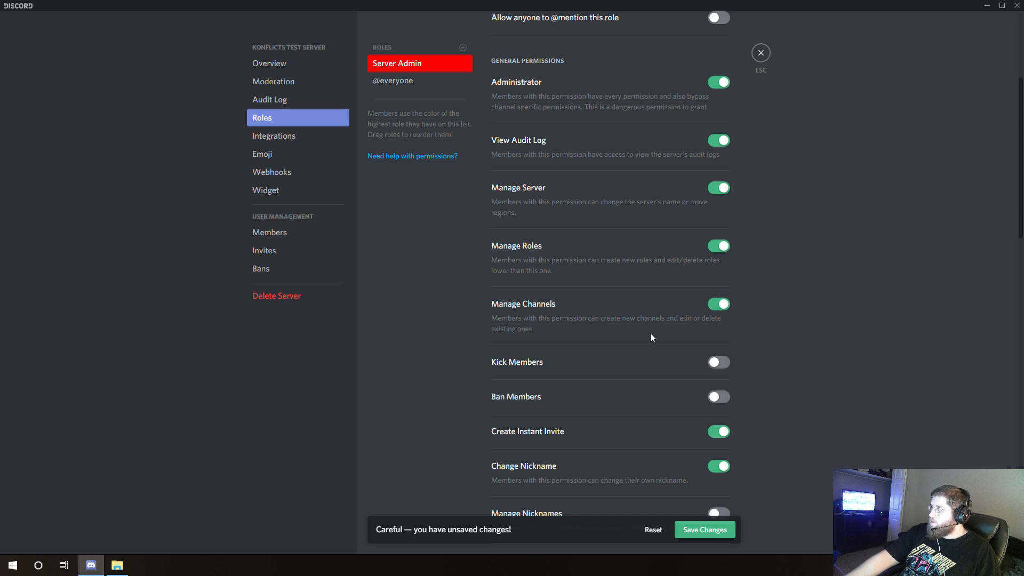
Step: Enable Kick Members, Ban Members, Manage Nicknames, Manage Emojis and Manage Webhooks for the Server Admin role
scroll(651, 337, "down", 2)
left_click(718, 257)
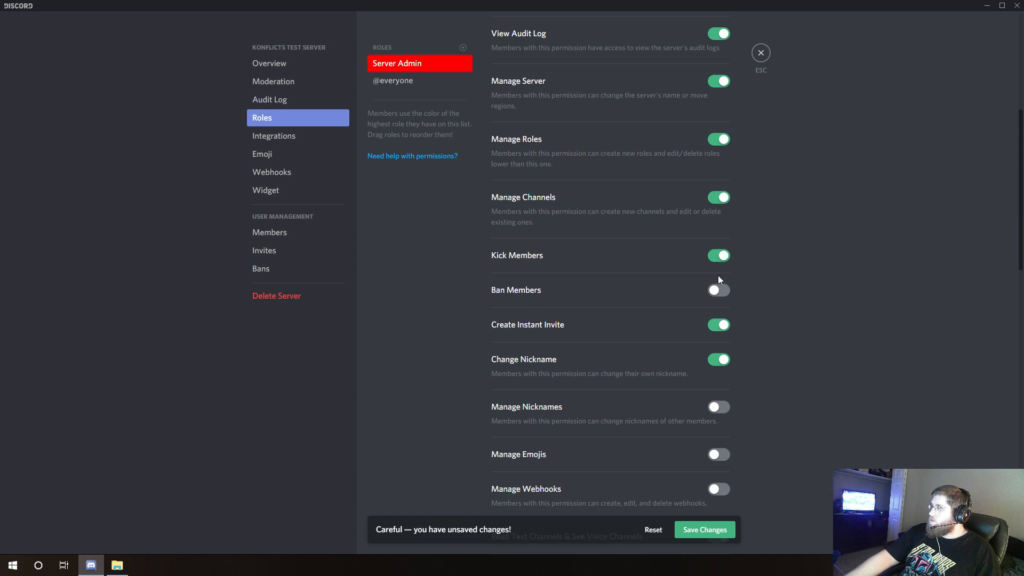
left_click(719, 294)
scroll(644, 297, "down", 1)
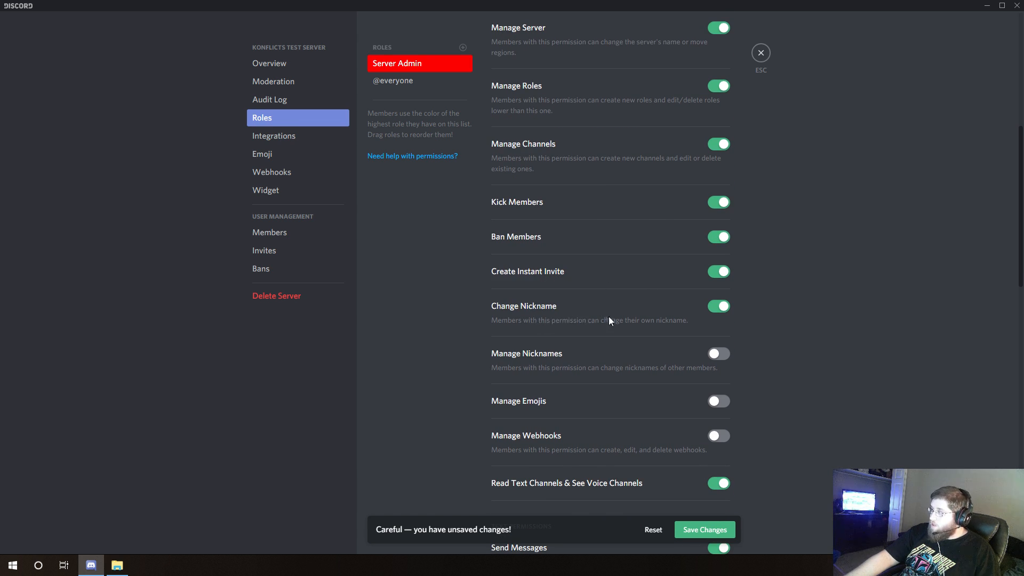
scroll(580, 303, "down", 1)
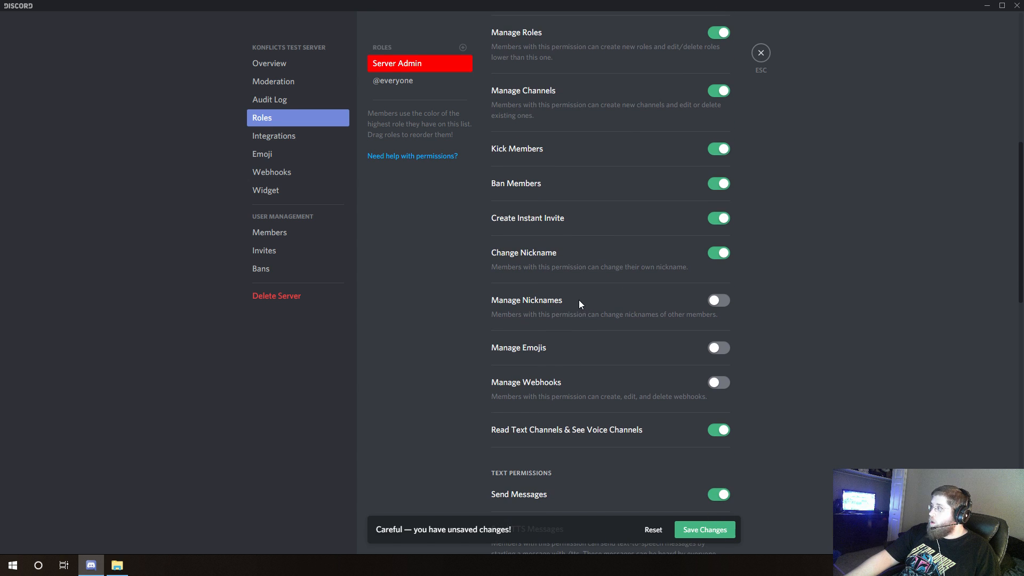
left_click(717, 301)
left_click(723, 349)
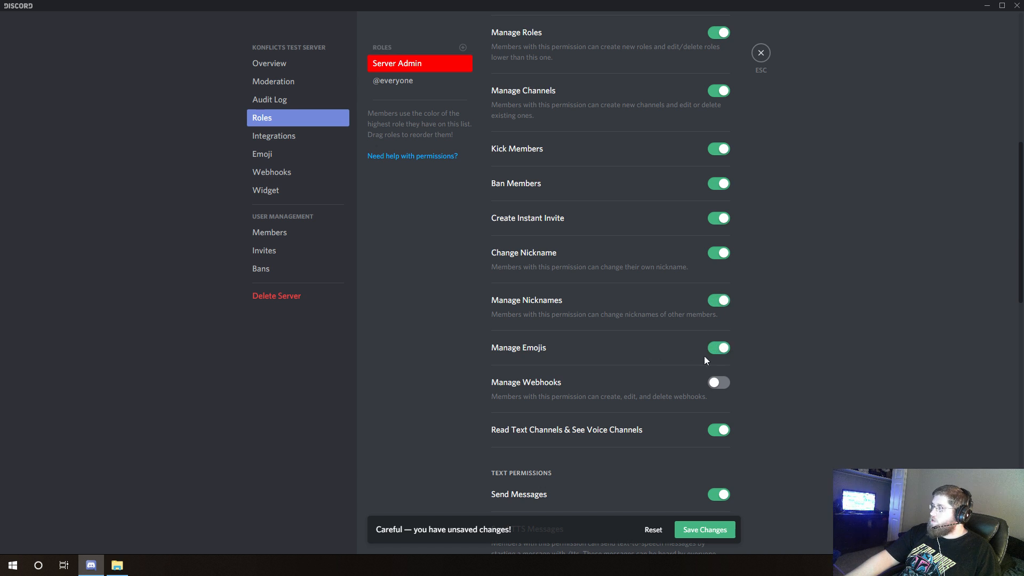
left_click(721, 382)
Step: Enable the Manage Messages text permission for the Server Admin role
scroll(785, 357, "down", 4)
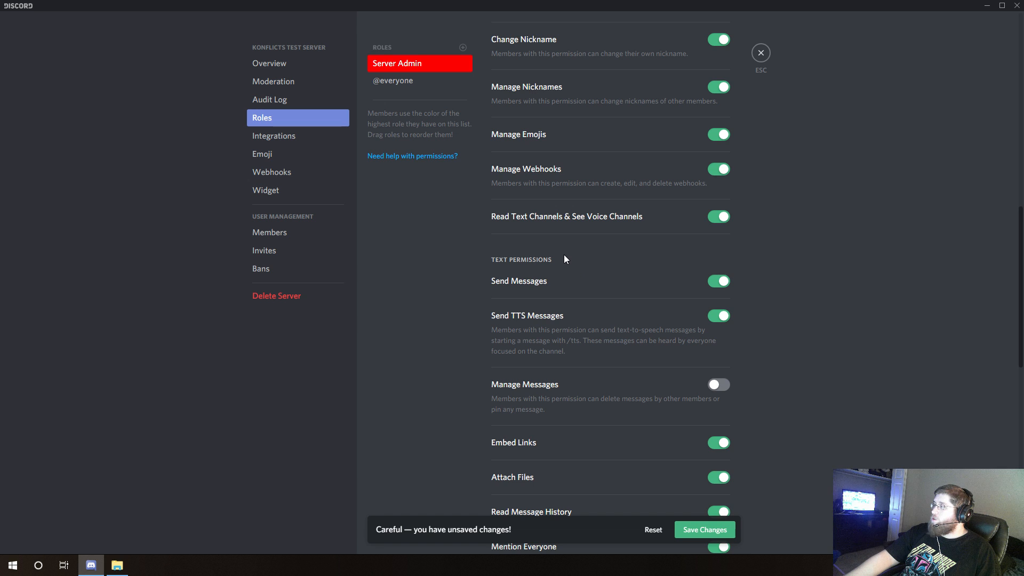
scroll(589, 260, "down", 1)
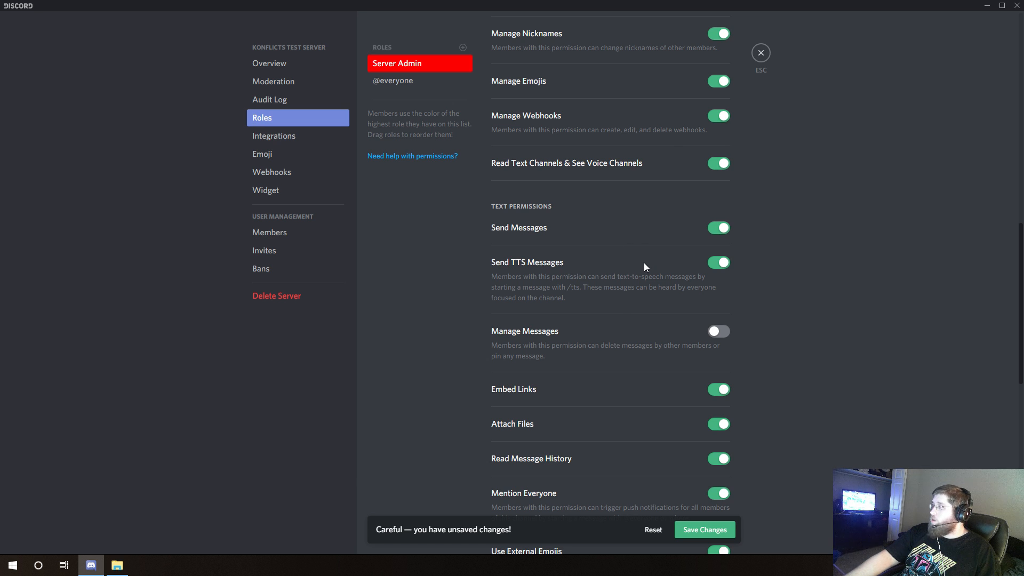
scroll(632, 291, "down", 1)
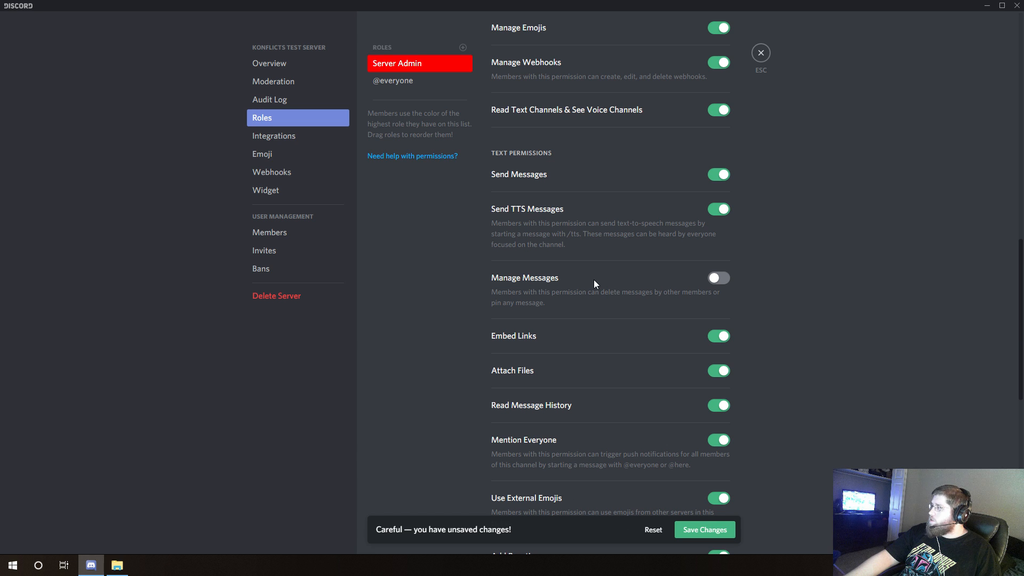
left_click(716, 278)
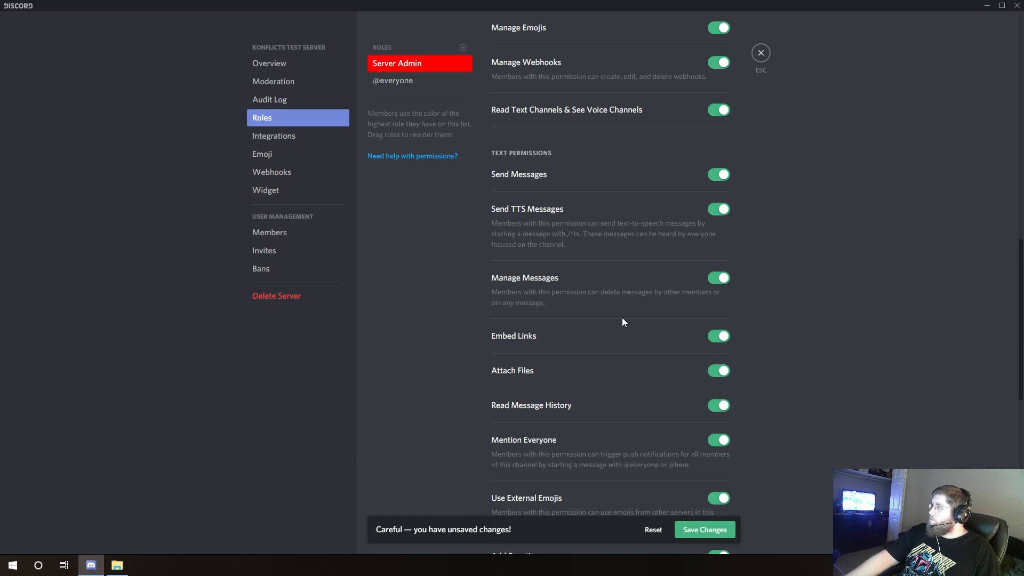
Step: Enable the Mute Members, Deafen Members and Move Members voice permissions for the Server Admin role
scroll(624, 312, "down", 2)
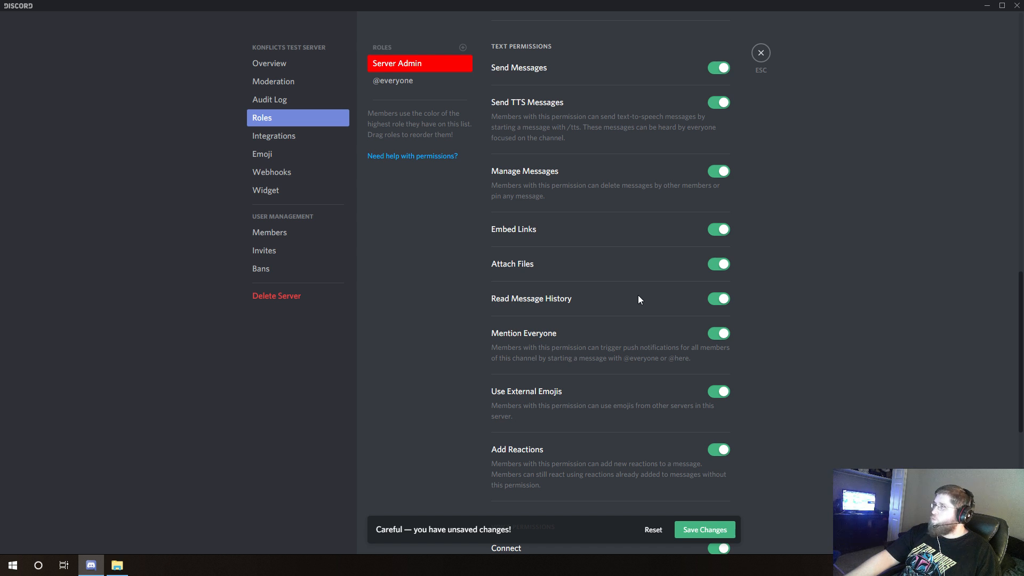
scroll(638, 296, "down", 2)
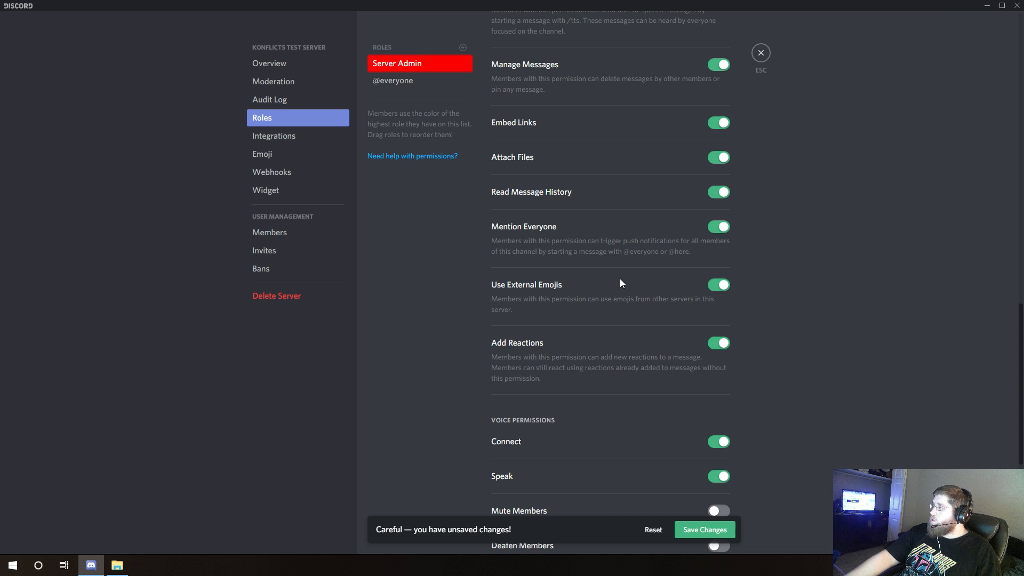
scroll(621, 283, "down", 1)
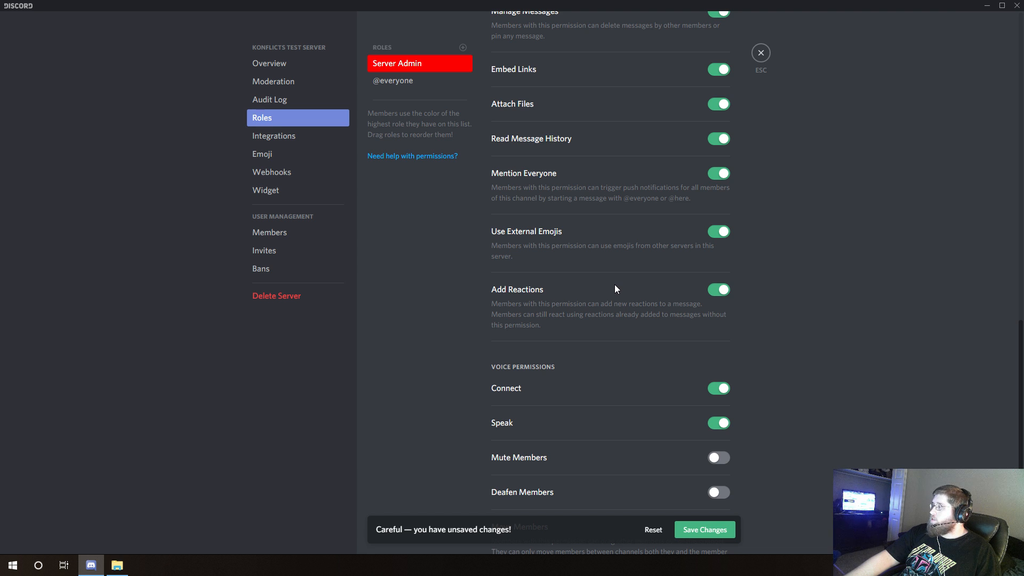
scroll(602, 283, "down", 3)
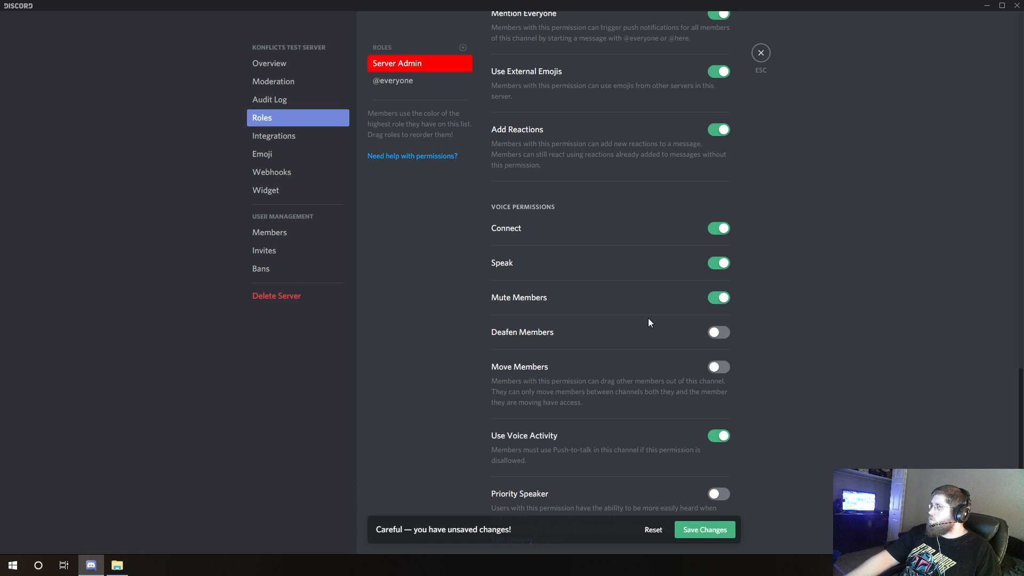
left_click(715, 332)
left_click(715, 367)
scroll(661, 350, "down", 2)
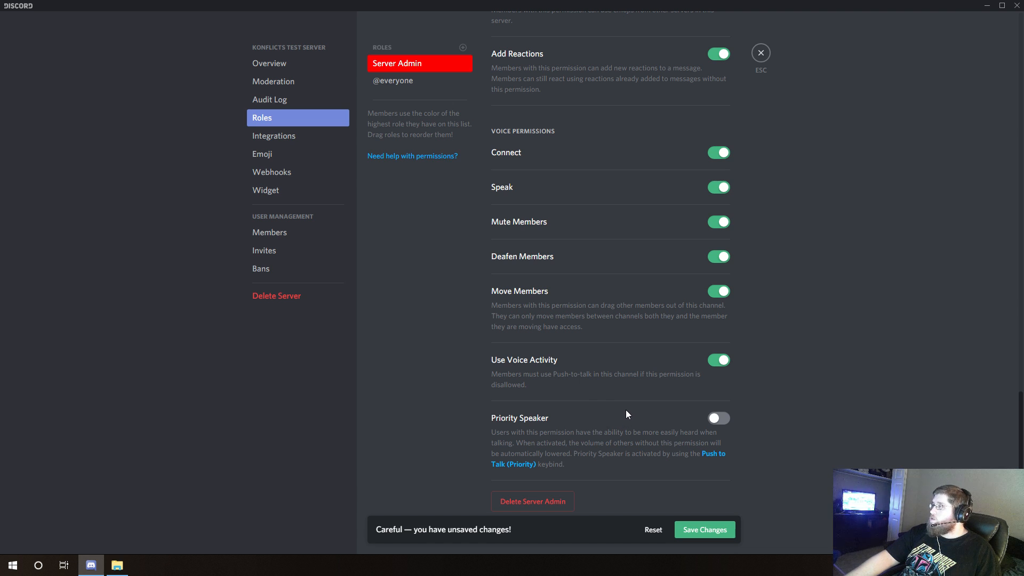
Step: Save the changes made to the Server Admin role
scroll(628, 406, "up", 10)
scroll(629, 399, "up", 12)
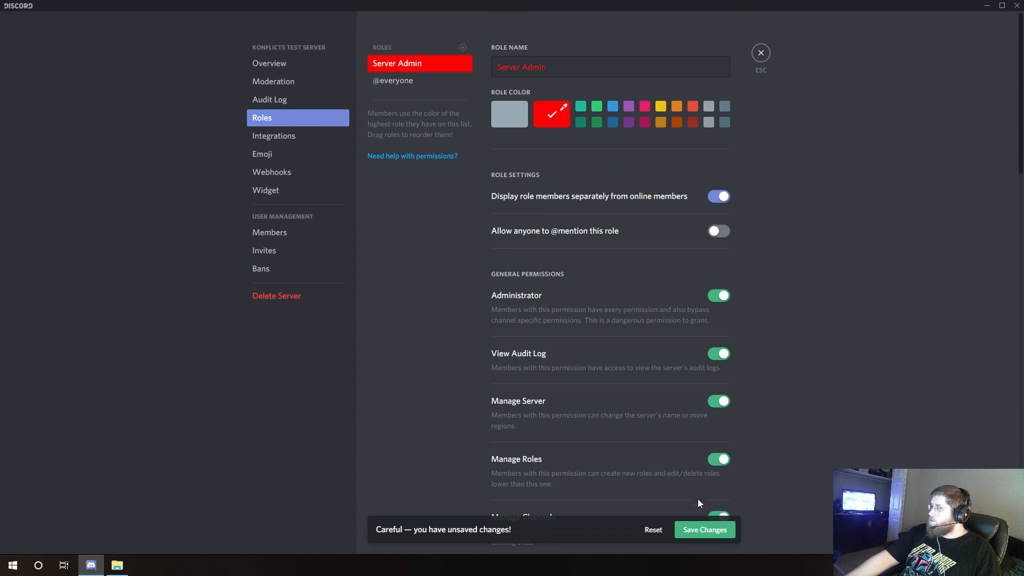
left_click(700, 529)
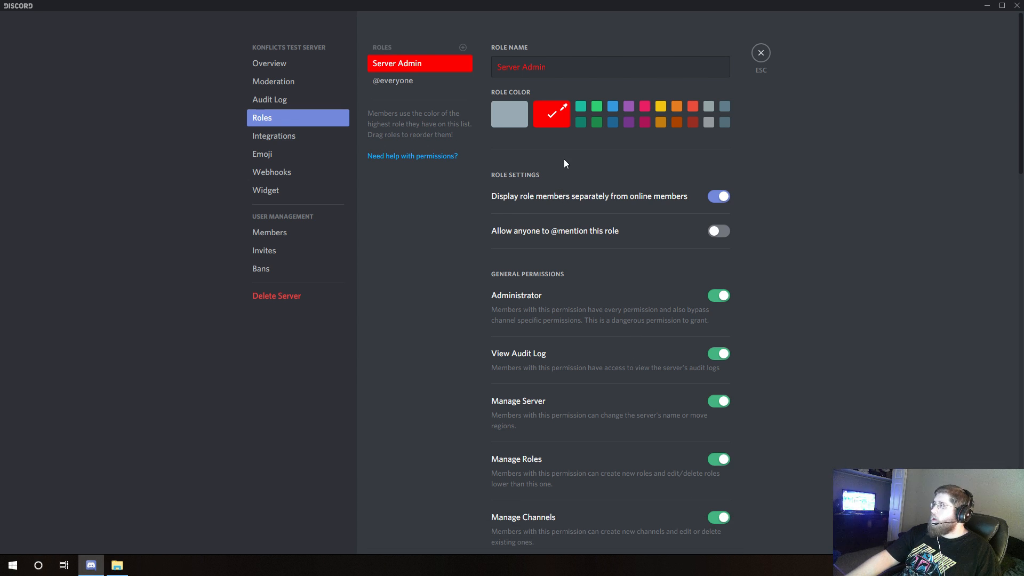
Step: Create a new role named Member and give it the light blue preset colour
left_click(463, 48)
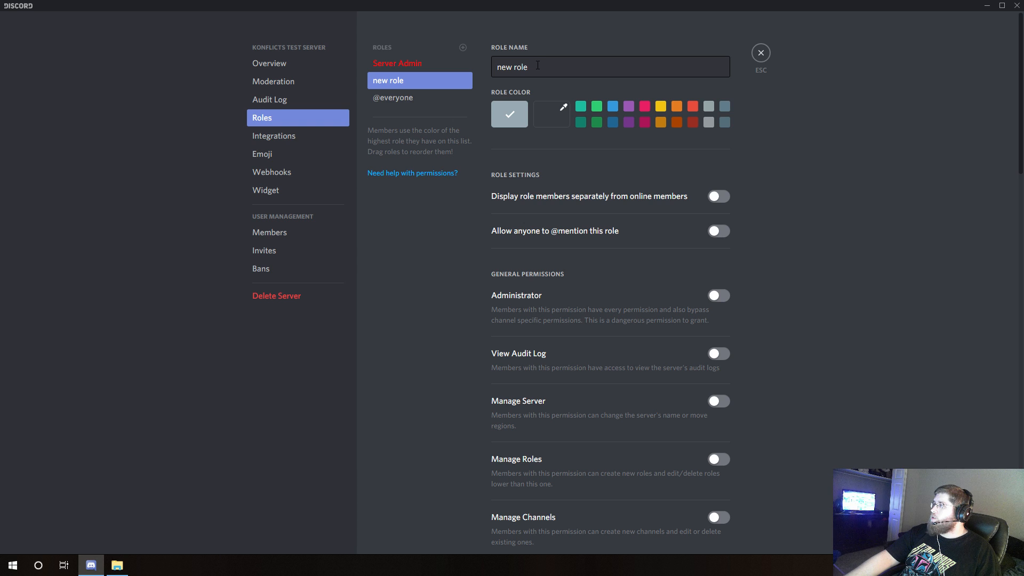
left_click_drag(535, 65, 488, 62)
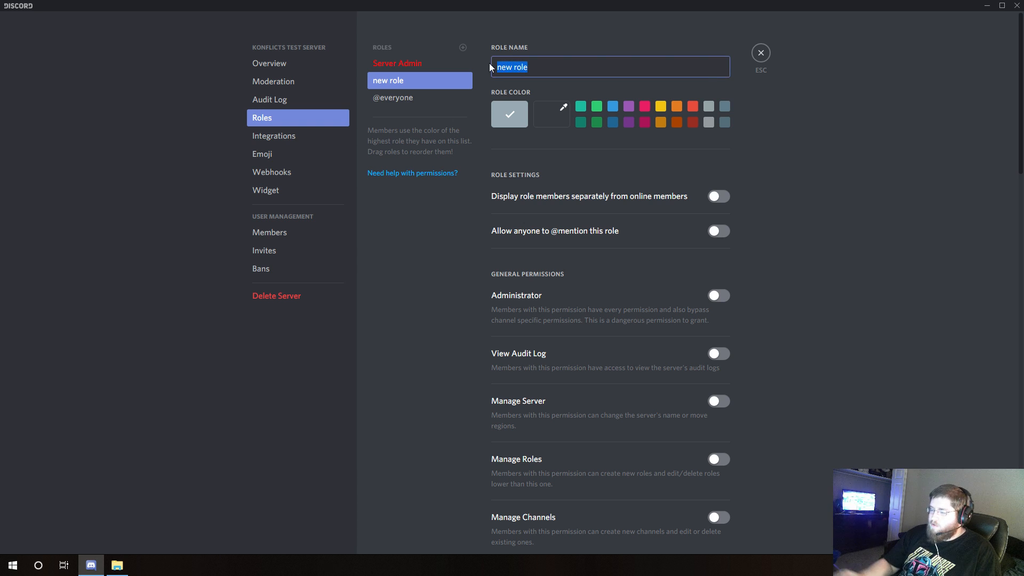
key("BackSpace")
type("Me")
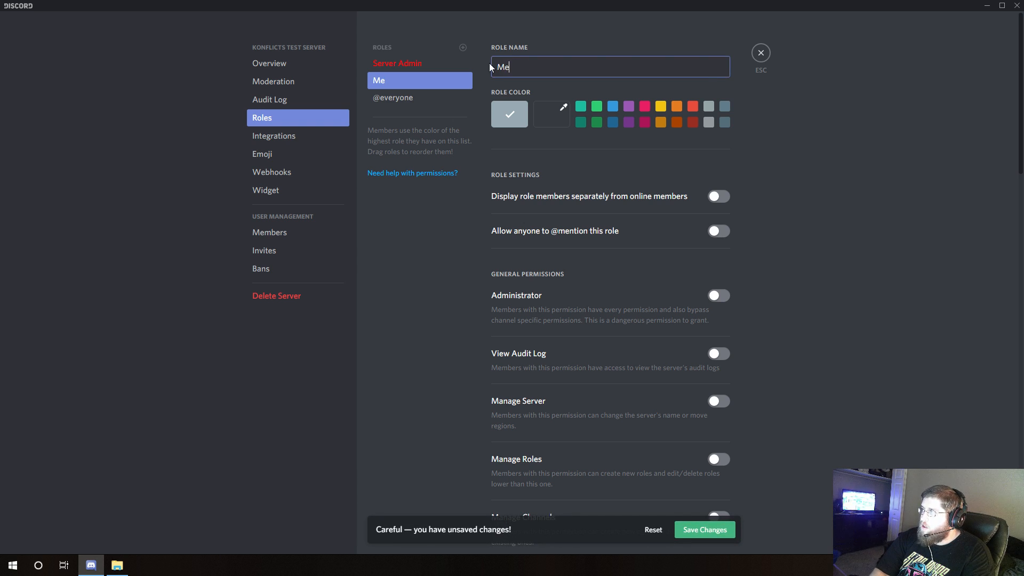
type("mber")
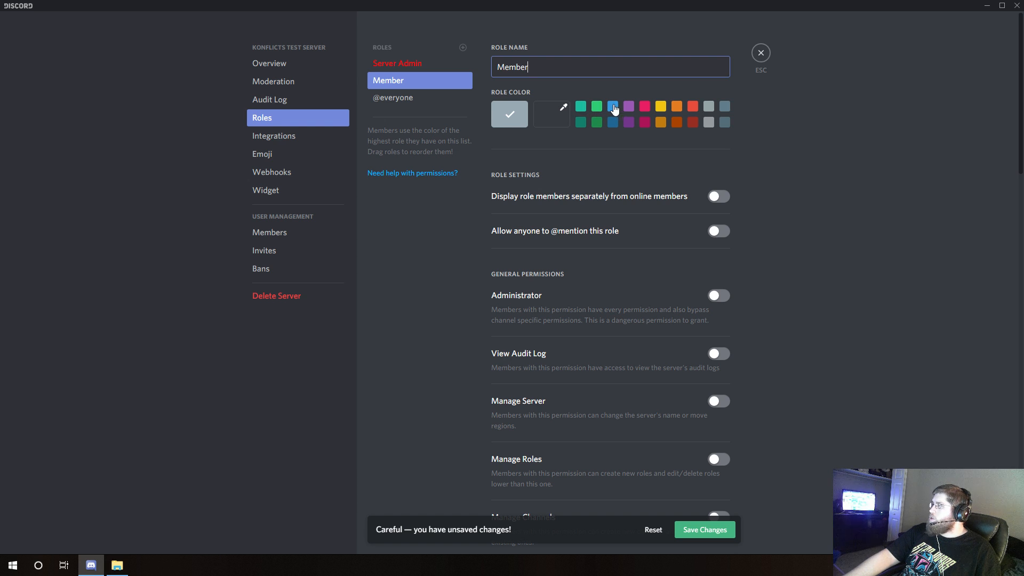
left_click(613, 108)
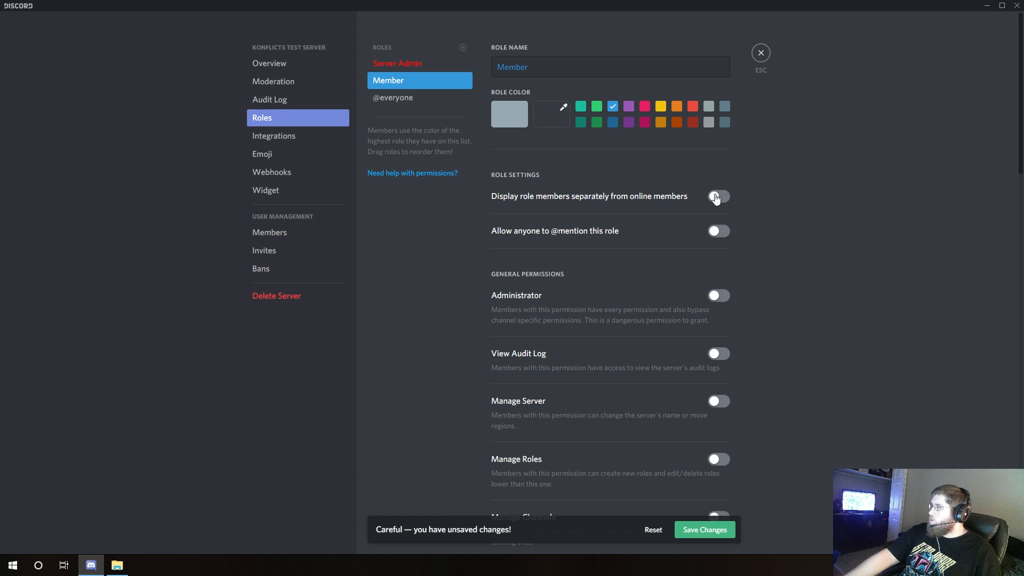
left_click(716, 198)
scroll(770, 242, "down", 2)
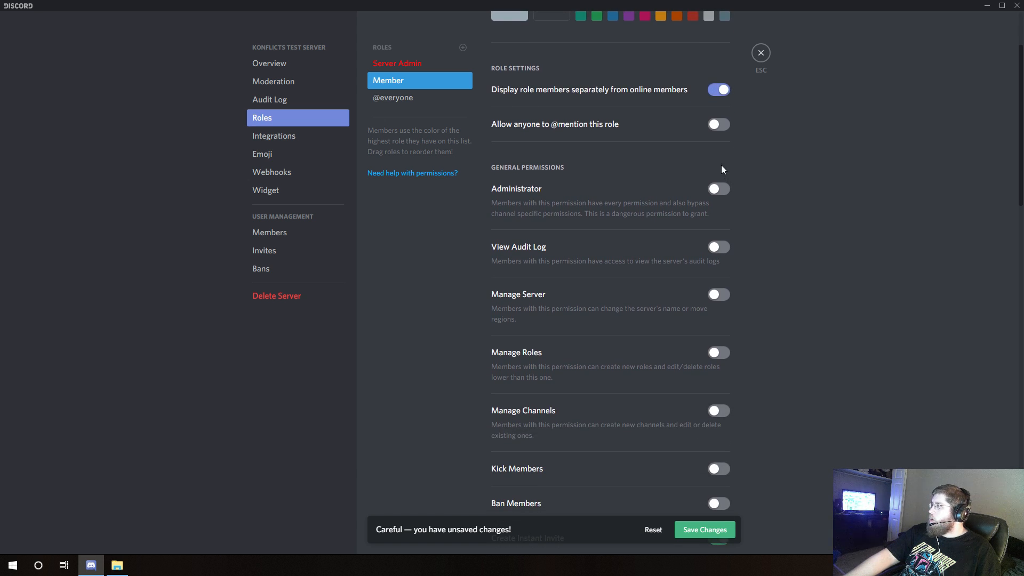
left_click(717, 127)
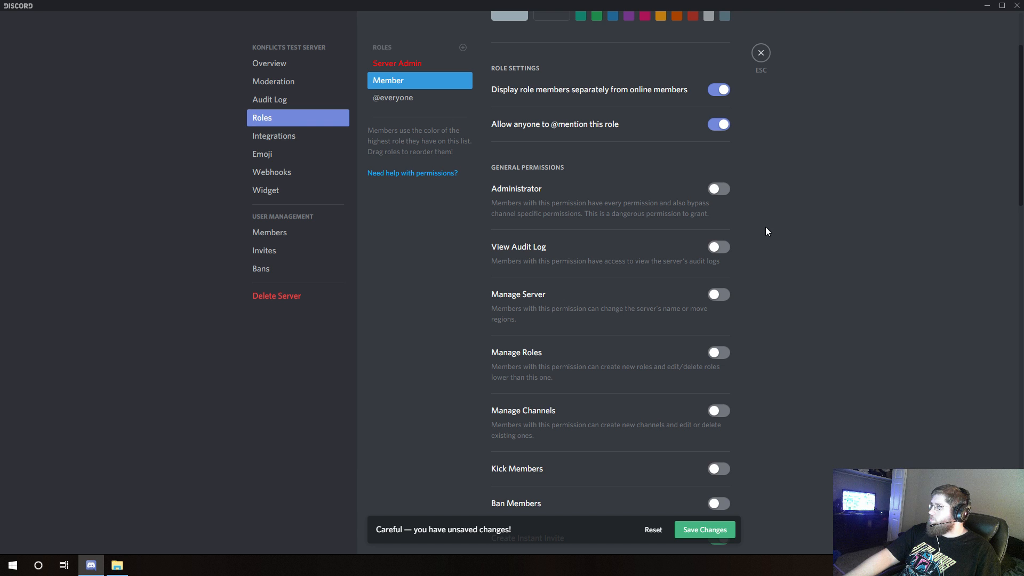
Step: Review the general, text and voice permissions of the Member role
scroll(766, 227, "down", 1)
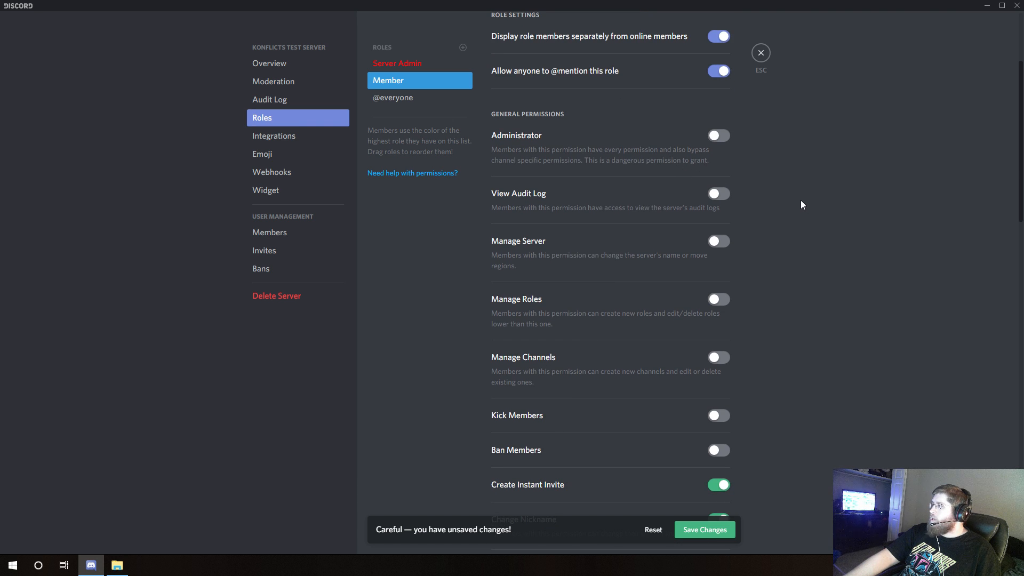
scroll(800, 199, "down", 6)
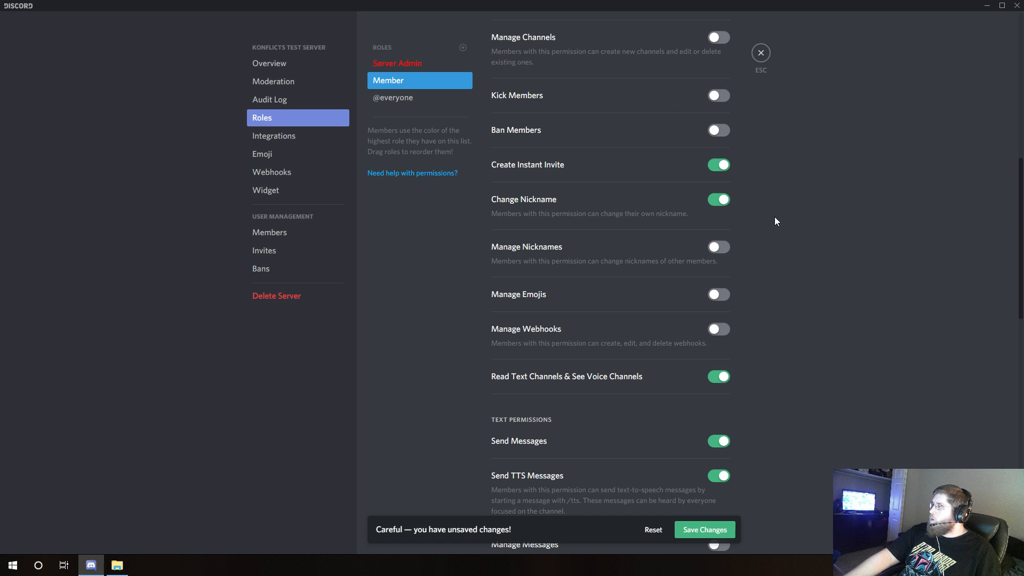
scroll(773, 218, "down", 2)
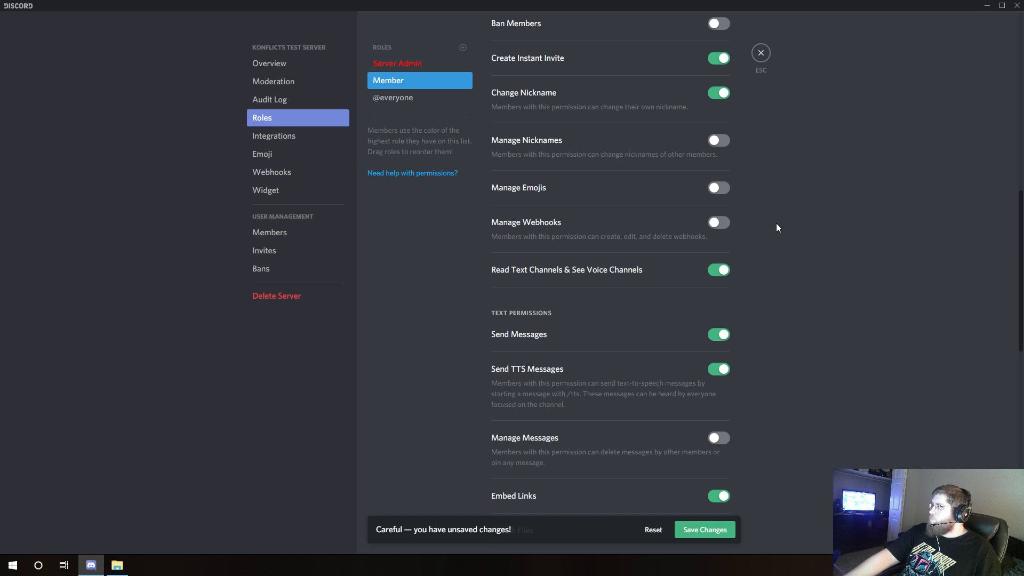
scroll(776, 228, "down", 2)
scroll(776, 228, "down", 2)
scroll(776, 224, "down", 2)
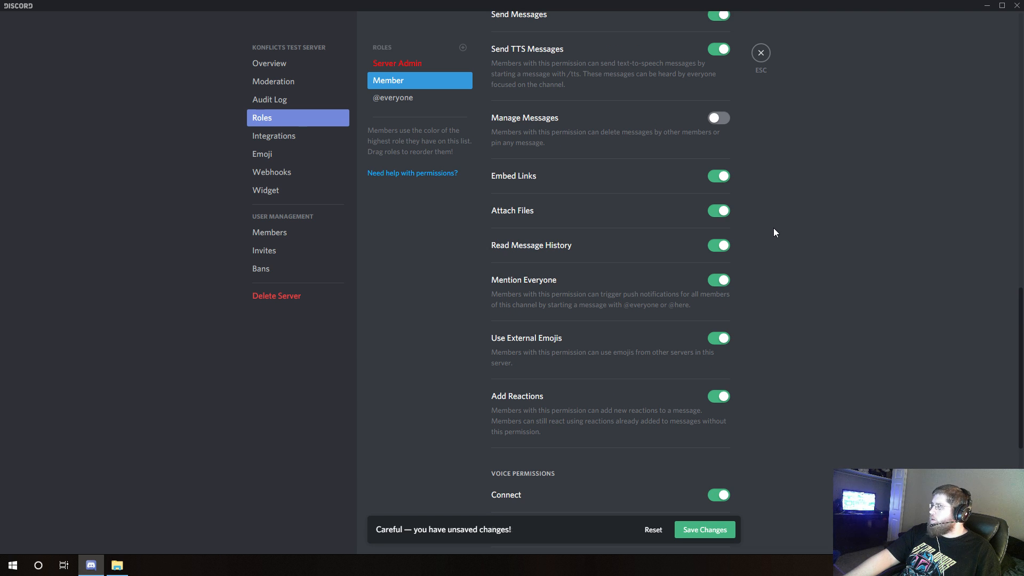
scroll(773, 245, "down", 6)
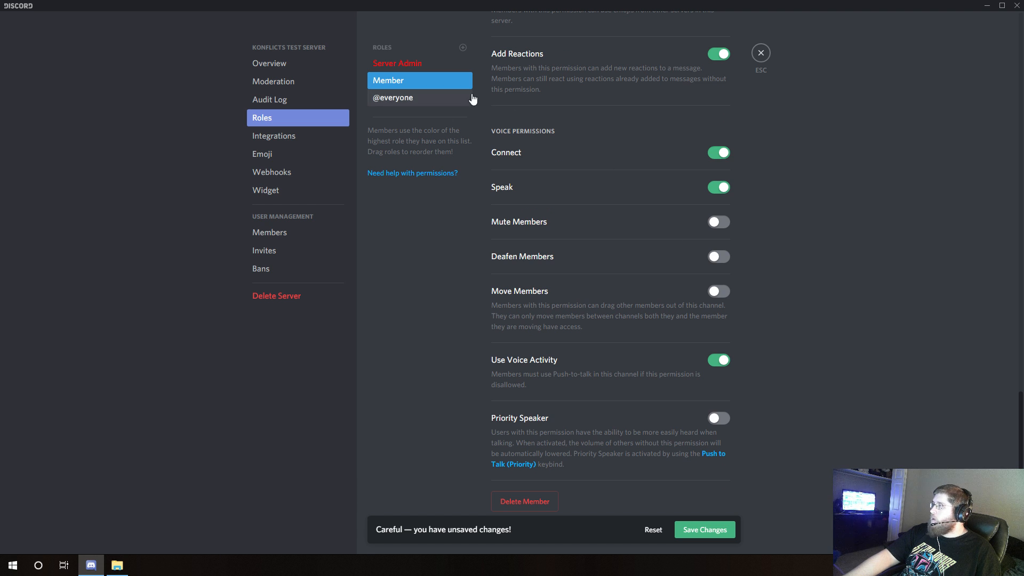
scroll(537, 136, "up", 15)
scroll(539, 136, "up", 6)
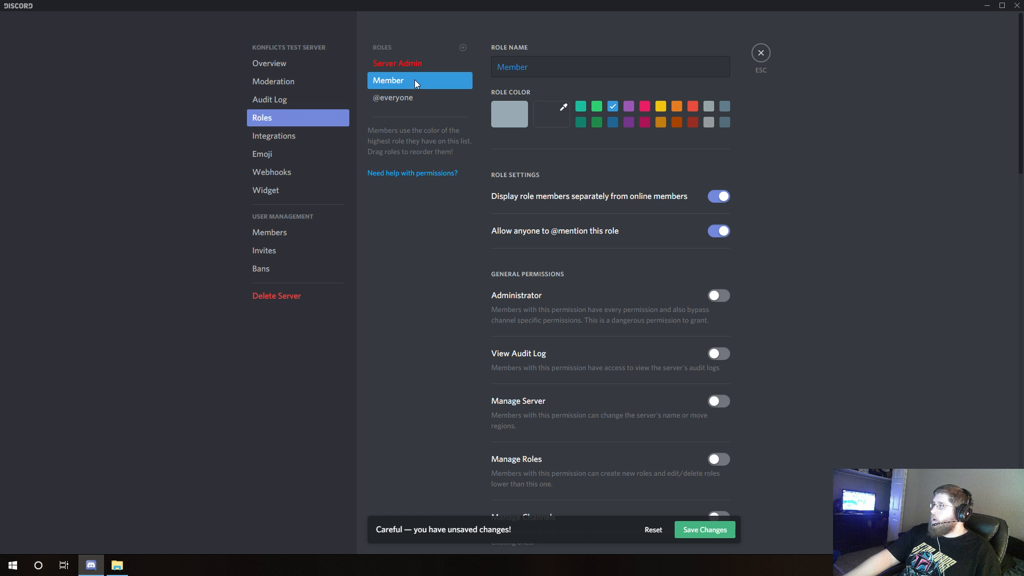
Step: Move the Member role above Server Admin in the role order and back below it
left_click_drag(411, 79, 413, 62)
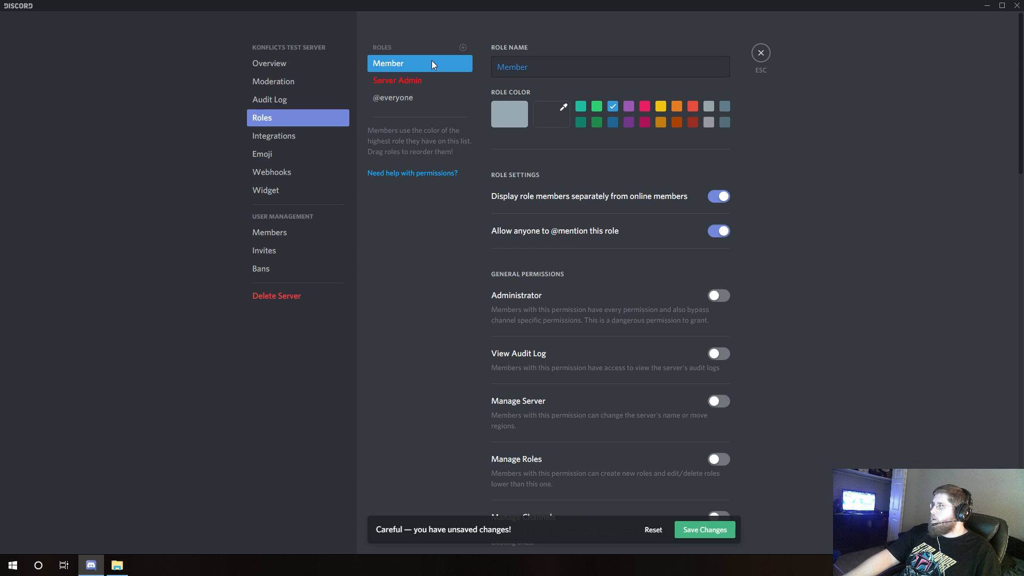
left_click_drag(431, 63, 432, 81)
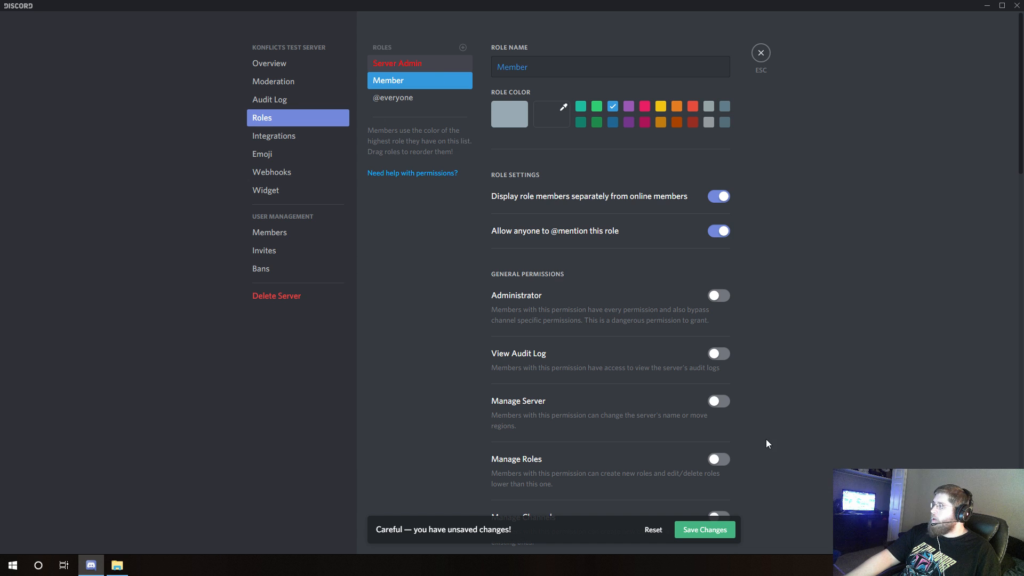
Step: Save the changes made to the Member role and close the server settings
left_click(723, 530)
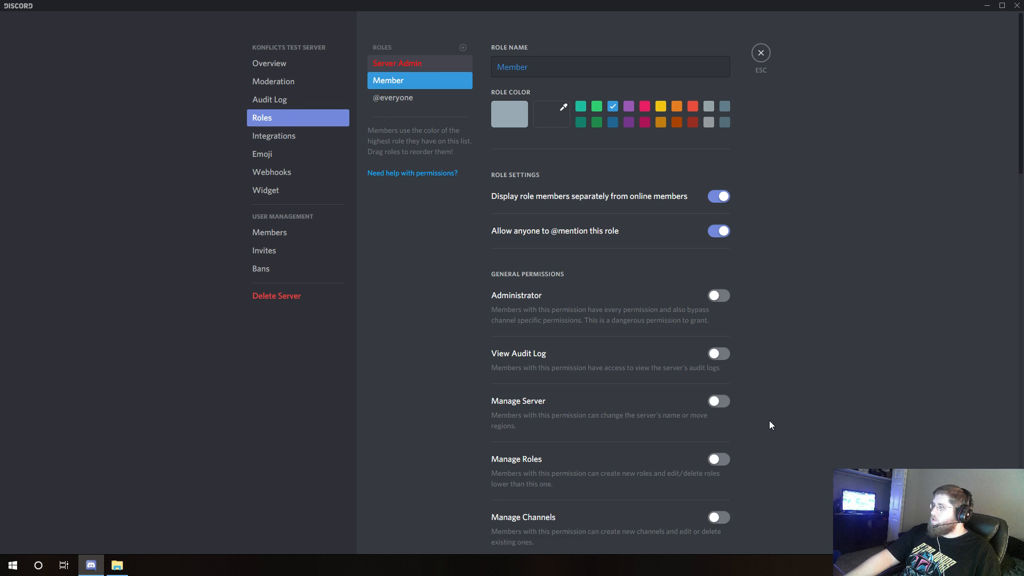
left_click(761, 54)
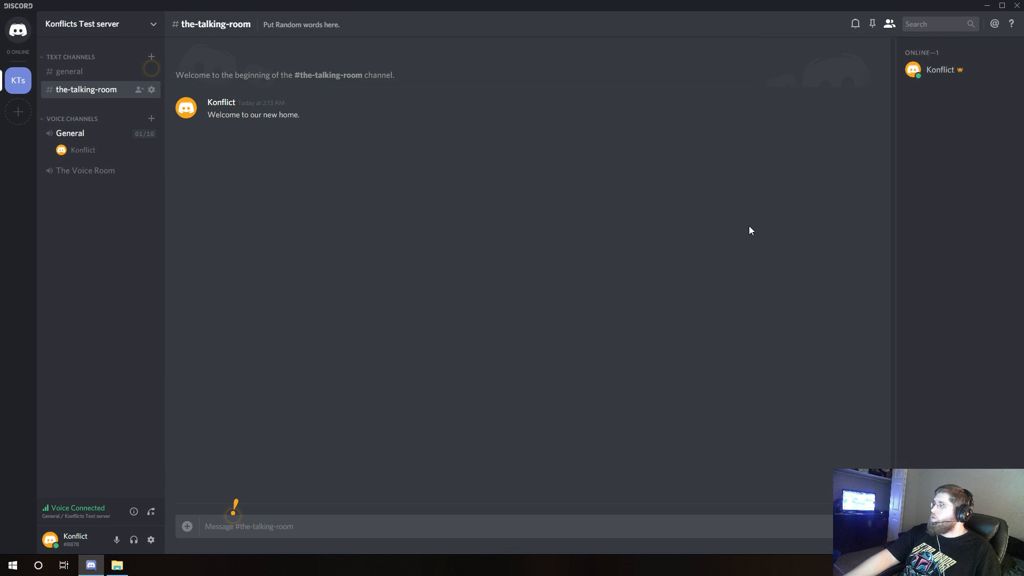
Step: Assign the Server Admin role to the server owner in the member list
right_click(931, 73)
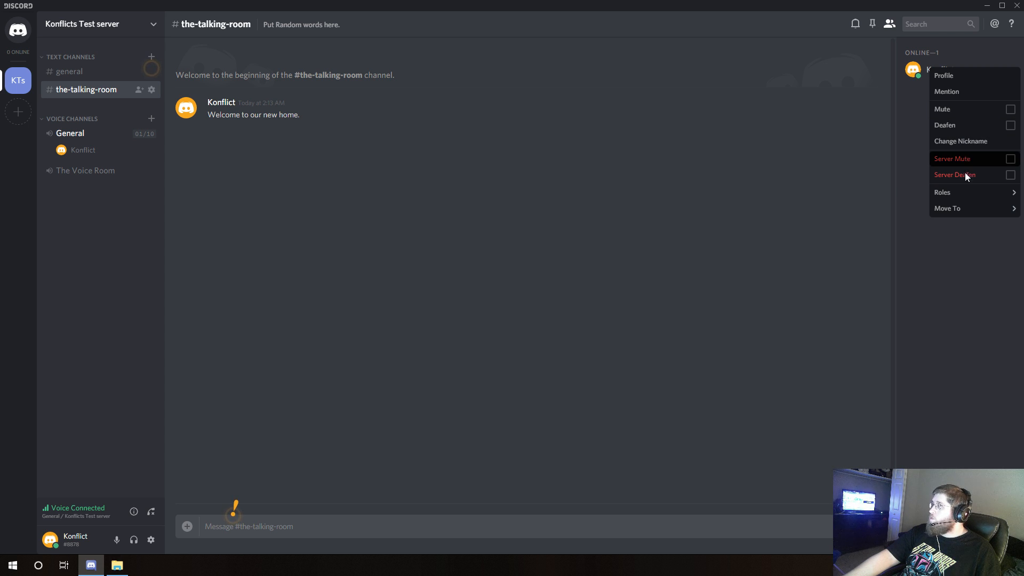
mouse_move(960, 193)
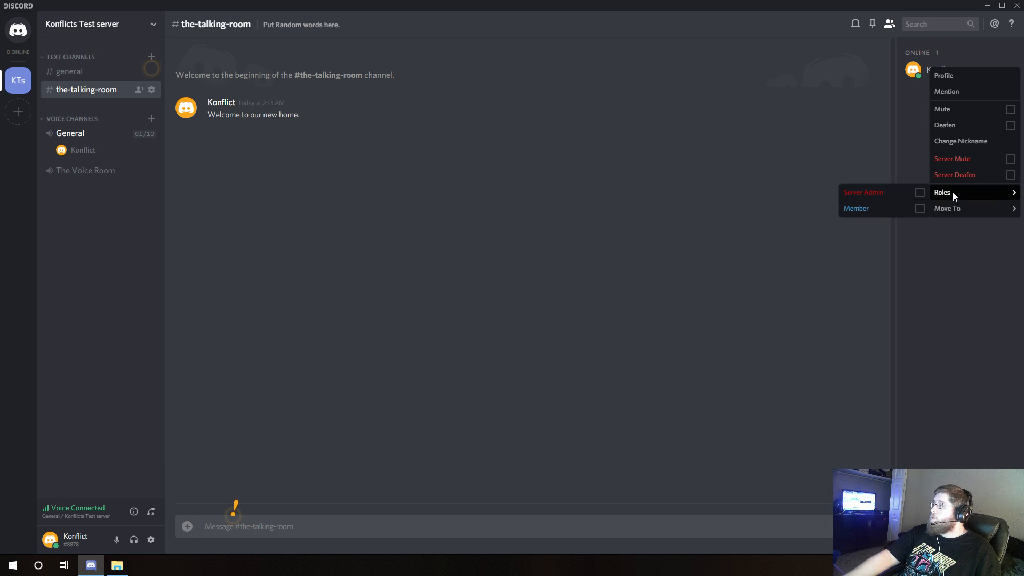
left_click(920, 193)
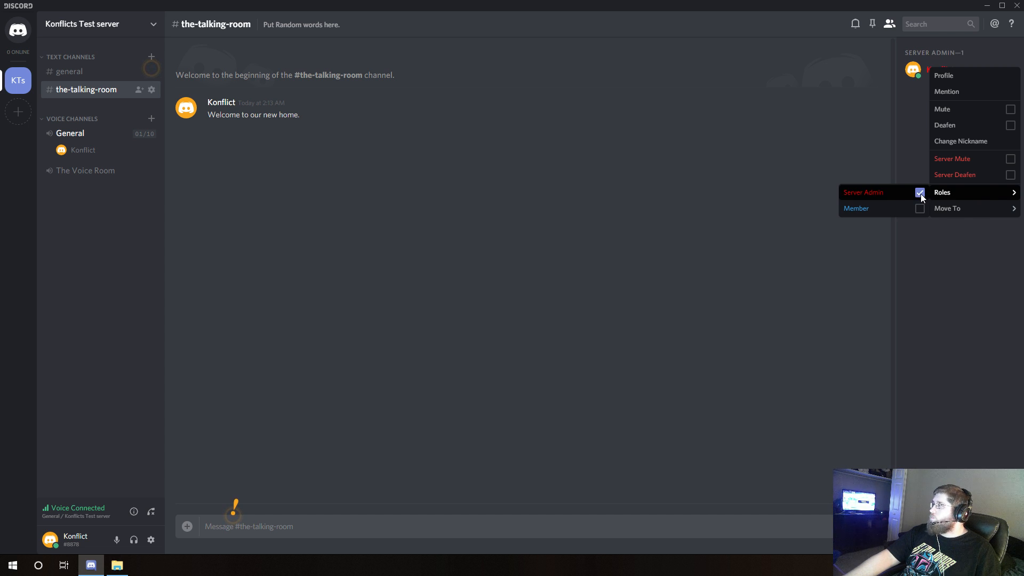
left_click(897, 169)
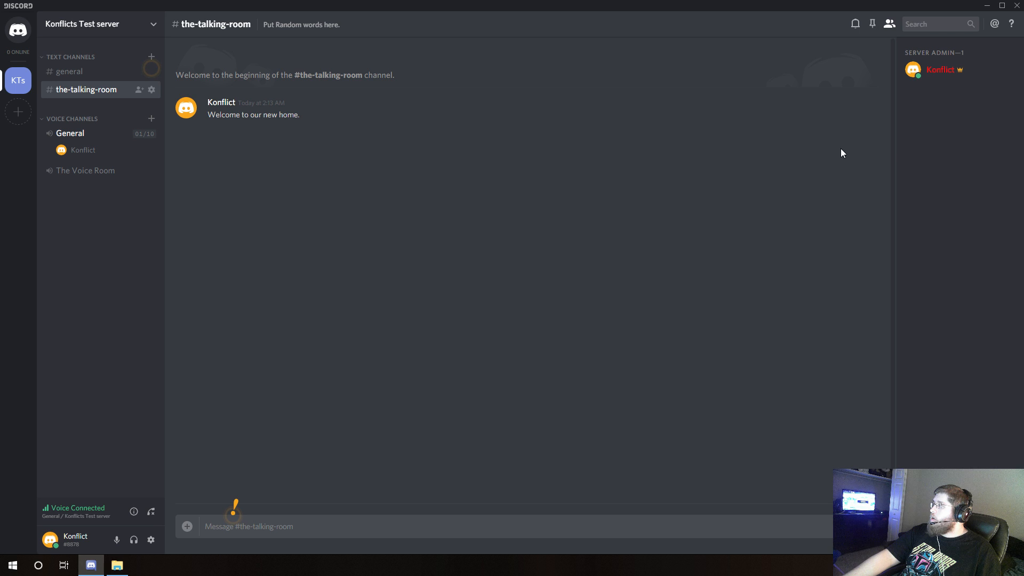
Step: Remove the Server Admin role from the server owner and assign the Member role instead
right_click(949, 73)
mouse_move(915, 193)
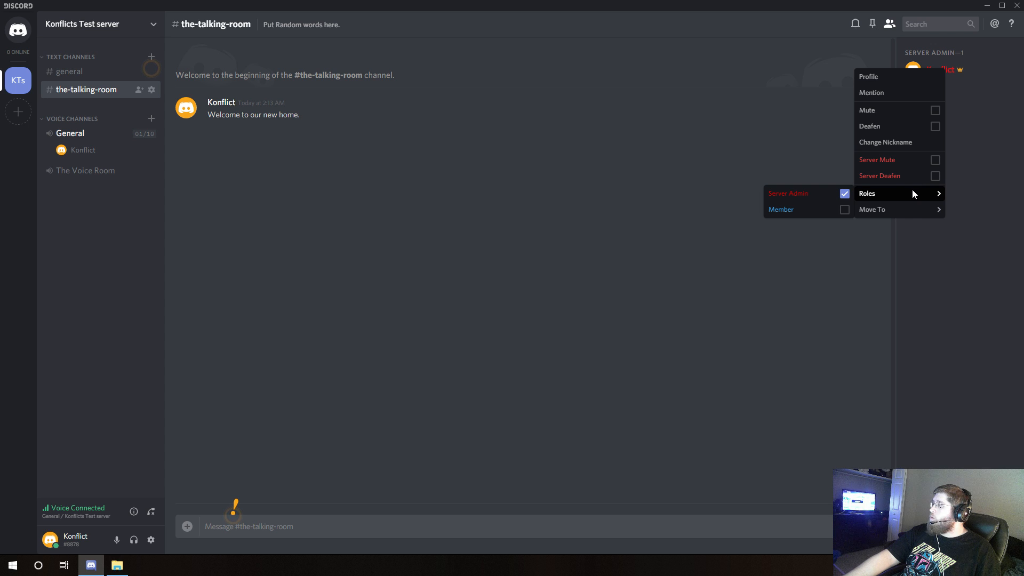
left_click(845, 193)
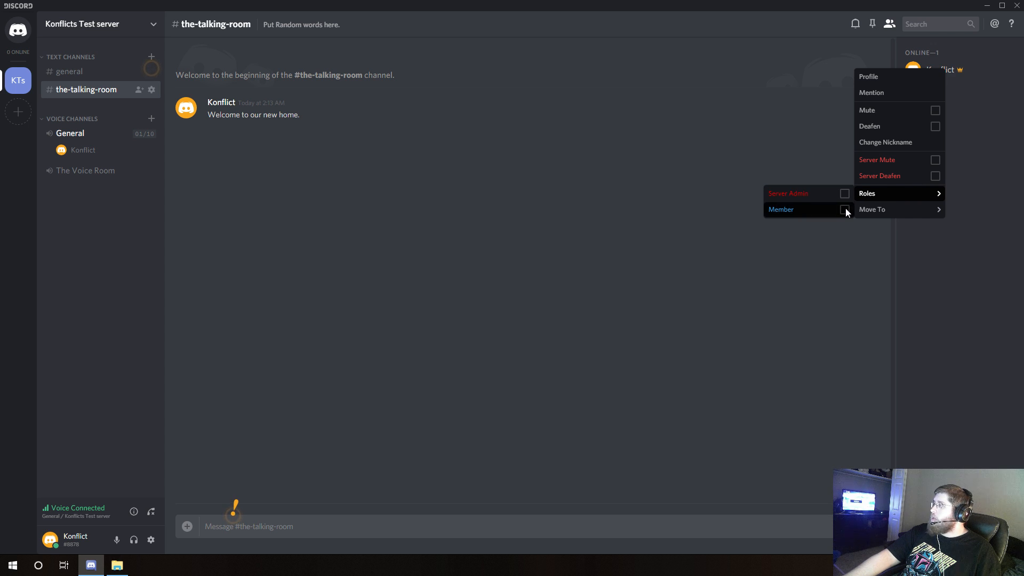
left_click(844, 209)
left_click(801, 122)
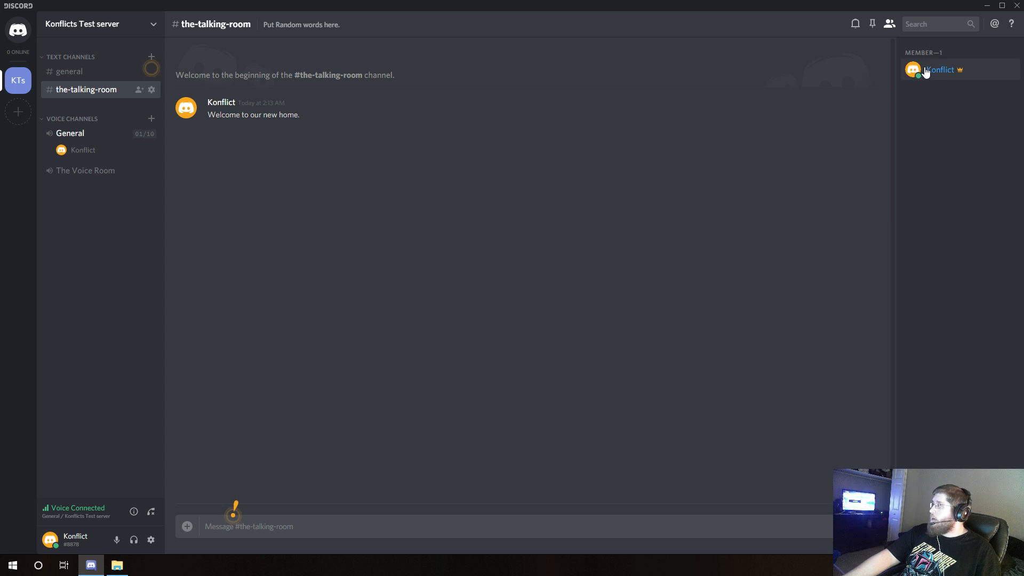